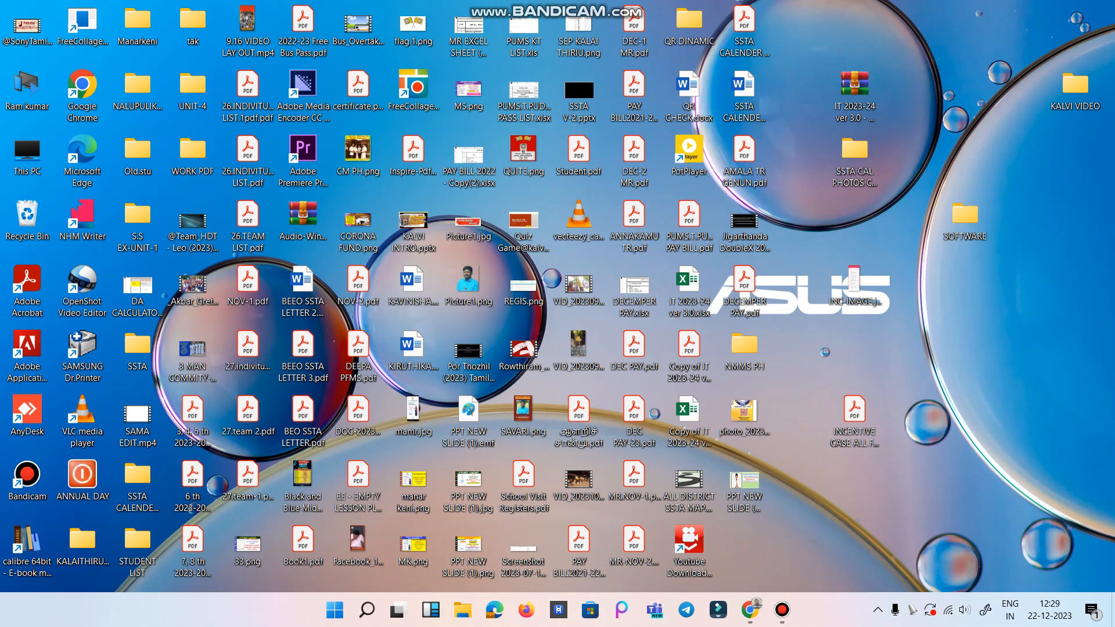
Switch to Chrome, log in to EMIS with the prefilled credentials and open the school's Smart Class Room Site Preparation form.
click(750, 610)
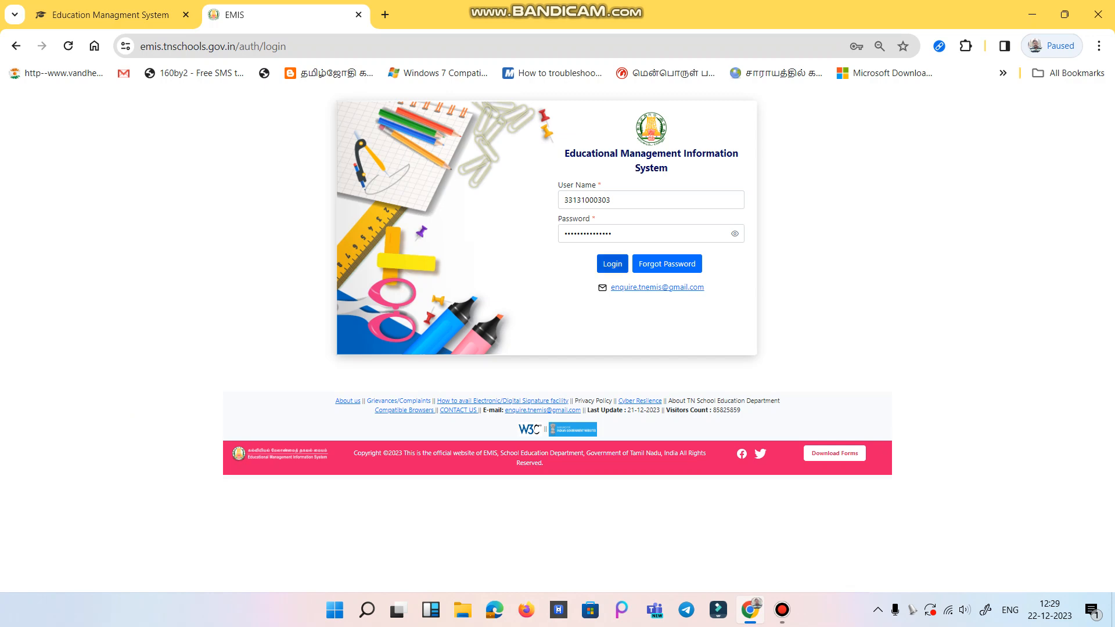
click(612, 263)
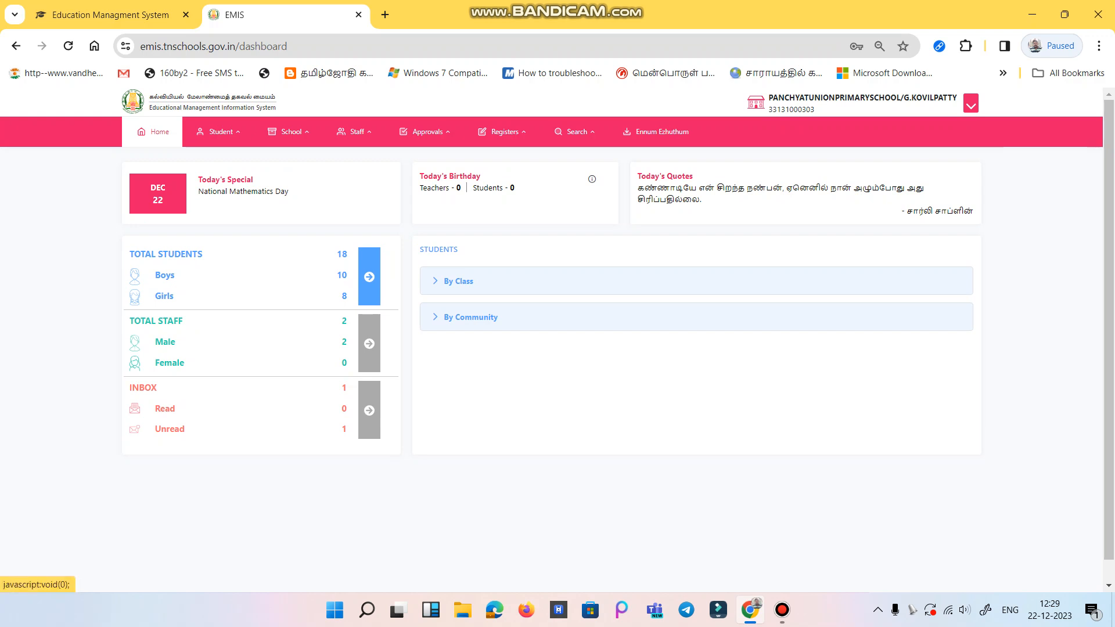
mouse_move(291, 131)
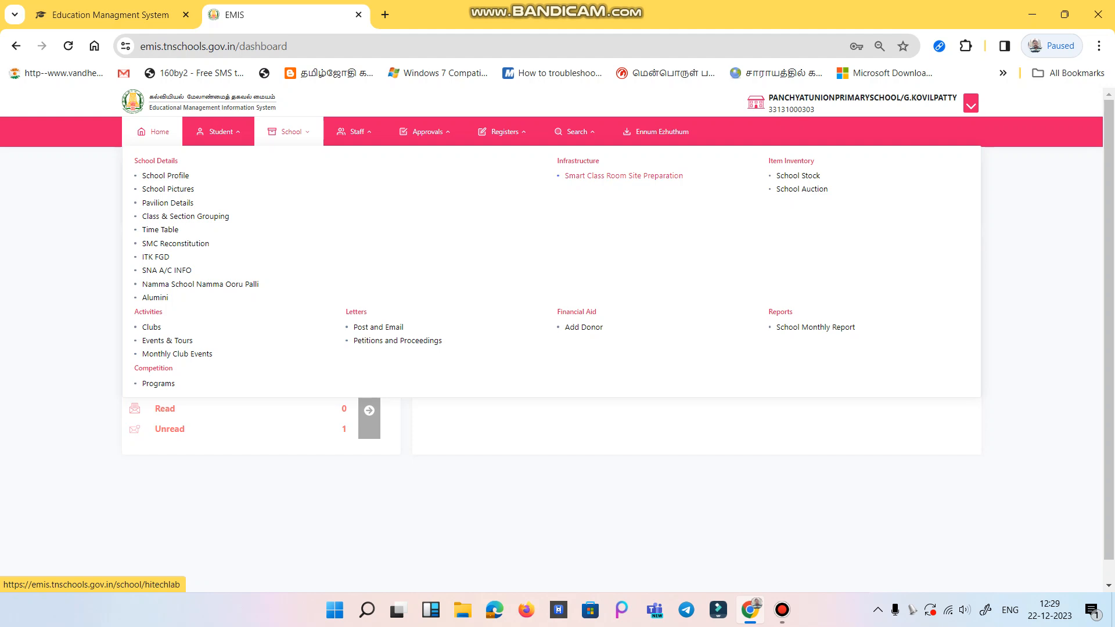
click(624, 176)
Review the user instructions and the list of questions on the Smart Class Room form.
scroll(552, 341, down, 3)
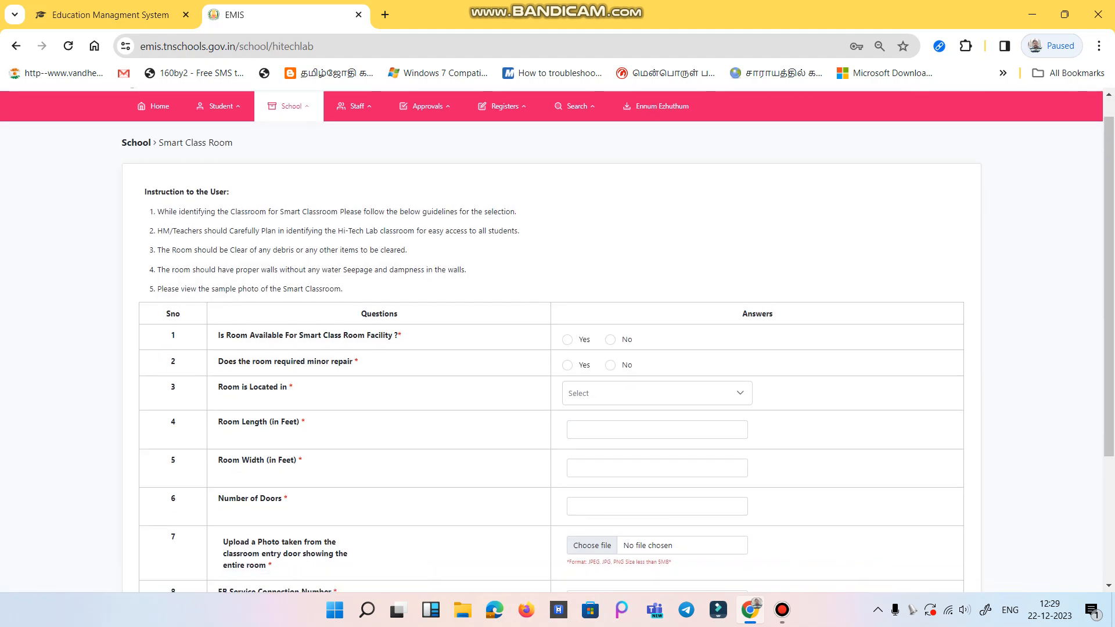
scroll(551, 340, up, 3)
scroll(552, 341, down, 2)
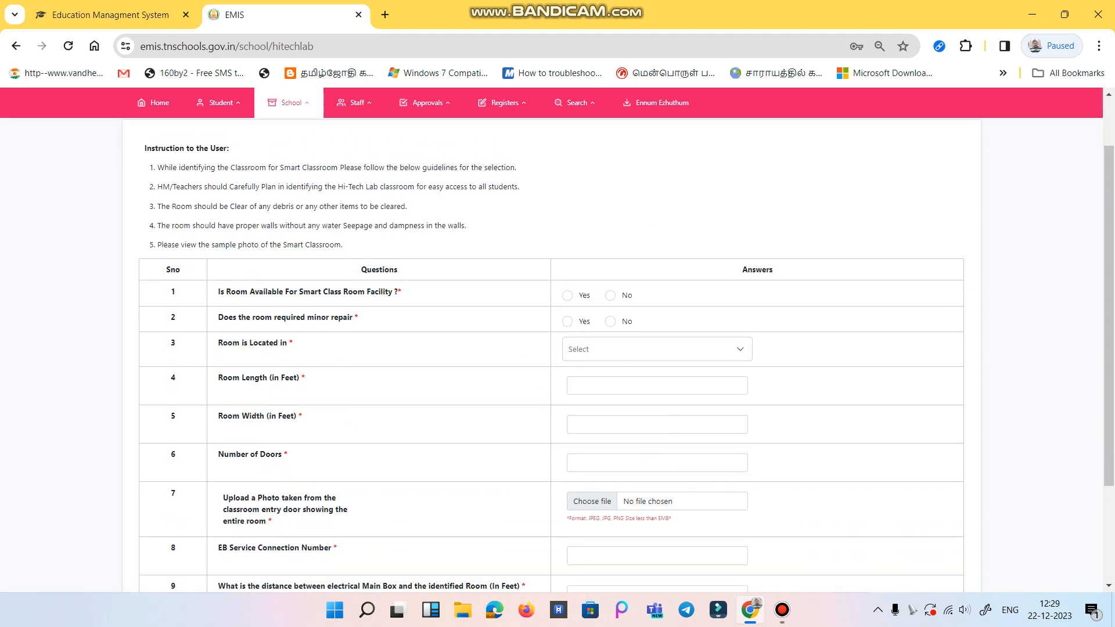
scroll(552, 340, up, 3)
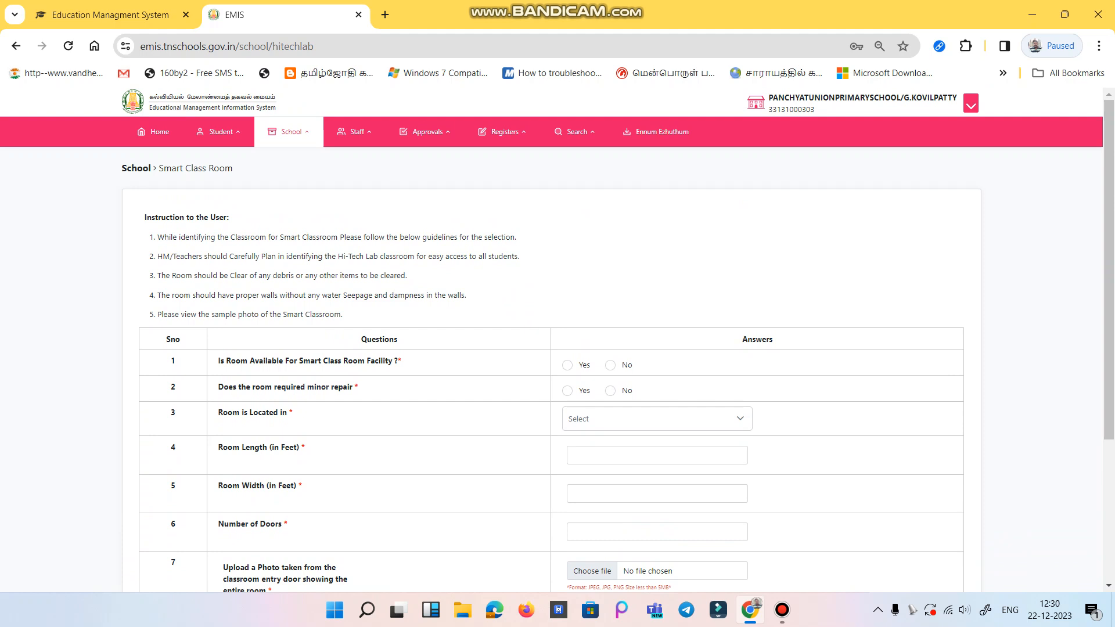
scroll(183, 545, down, 2)
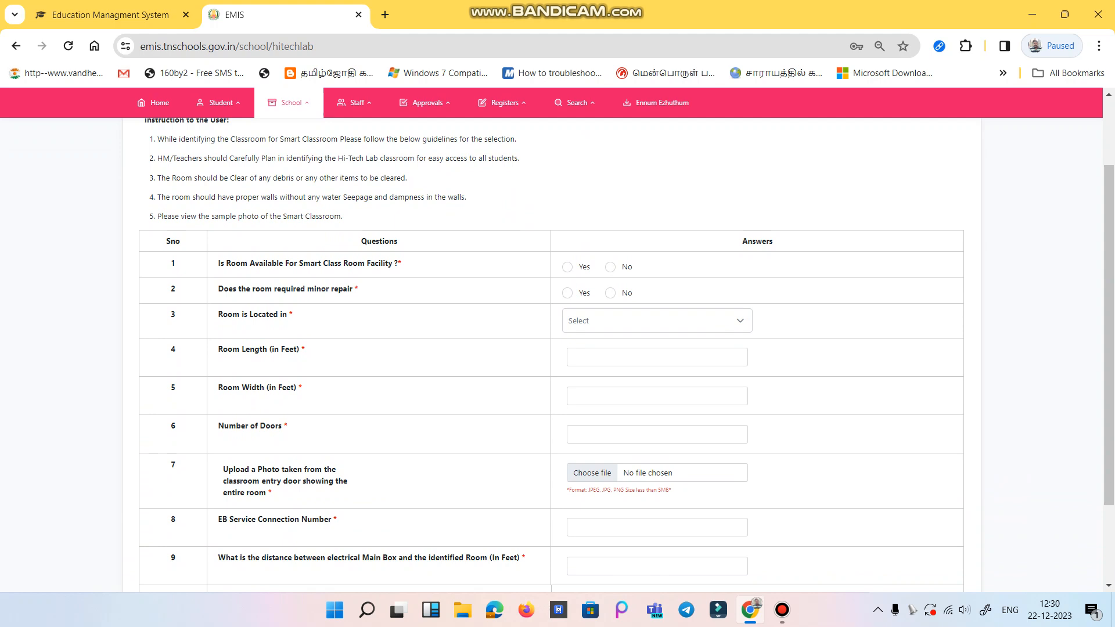
scroll(558, 348, up, 2)
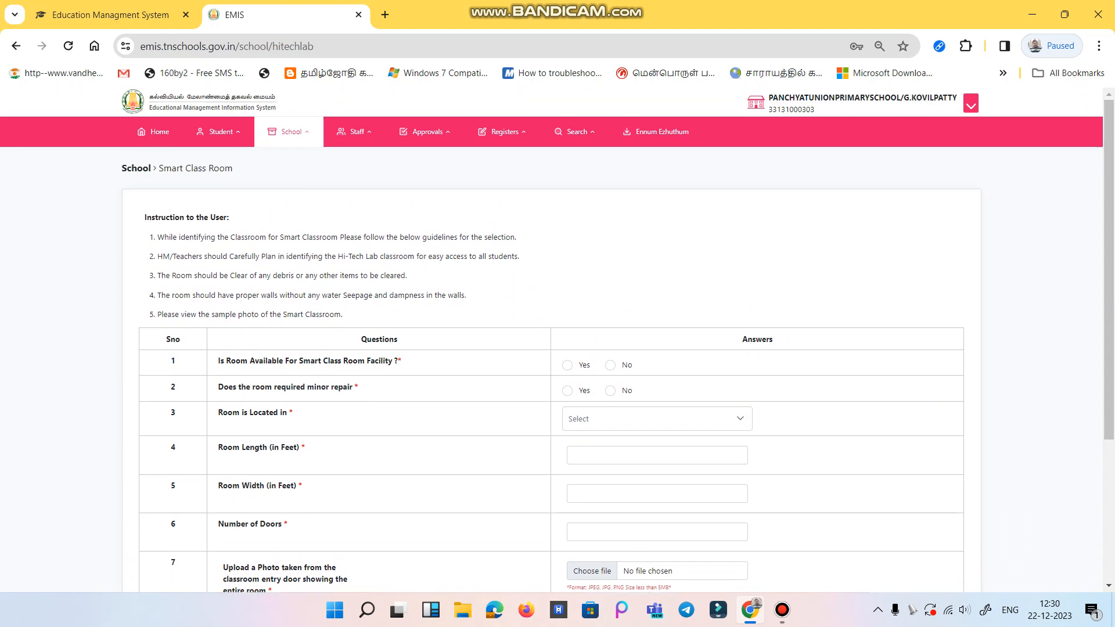
scroll(557, 348, down, 2)
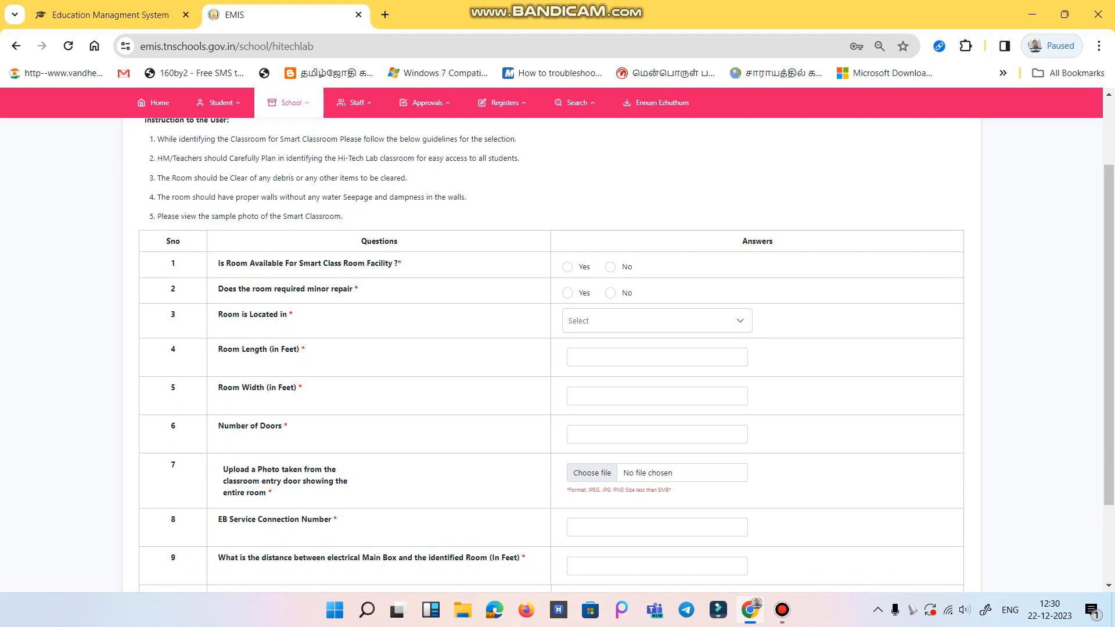
scroll(557, 349, down, 2)
scroll(558, 349, up, 2)
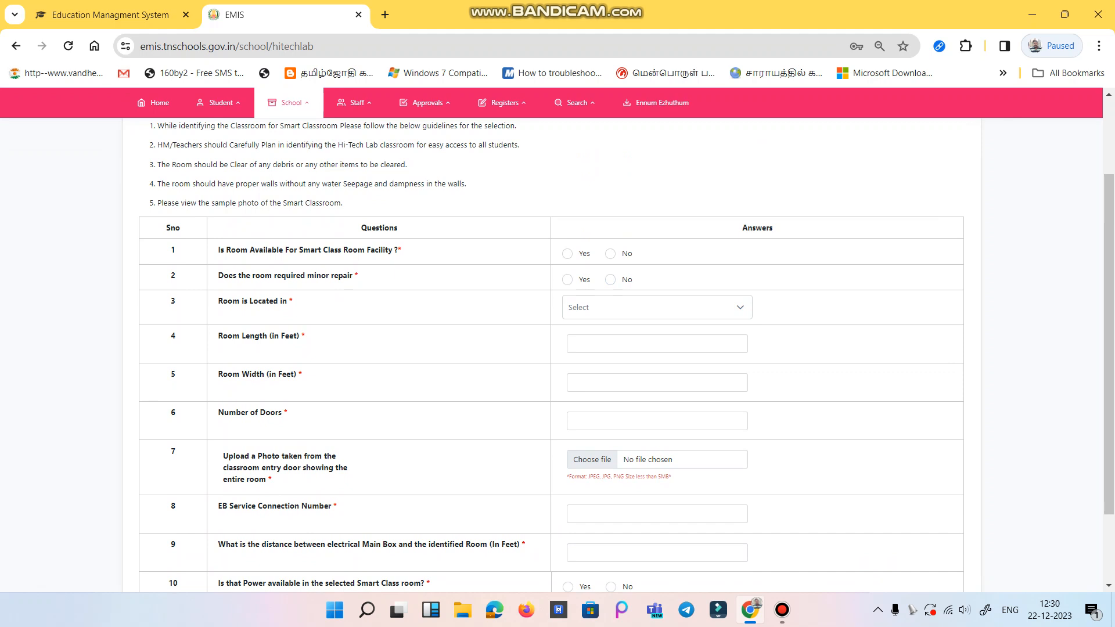
scroll(558, 348, up, 2)
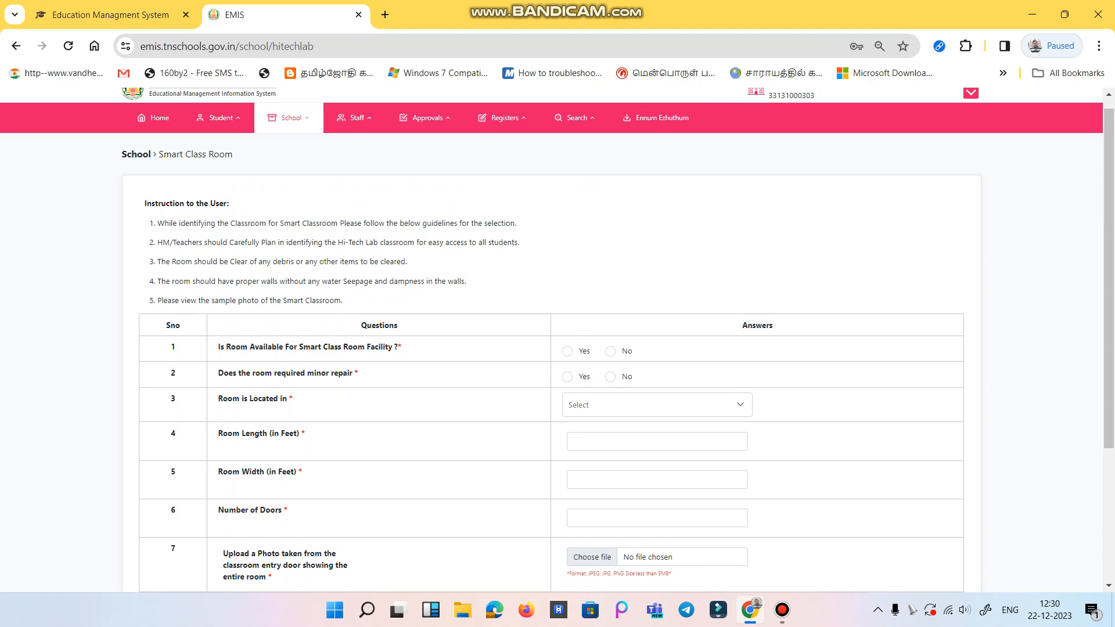
scroll(558, 348, down, 2)
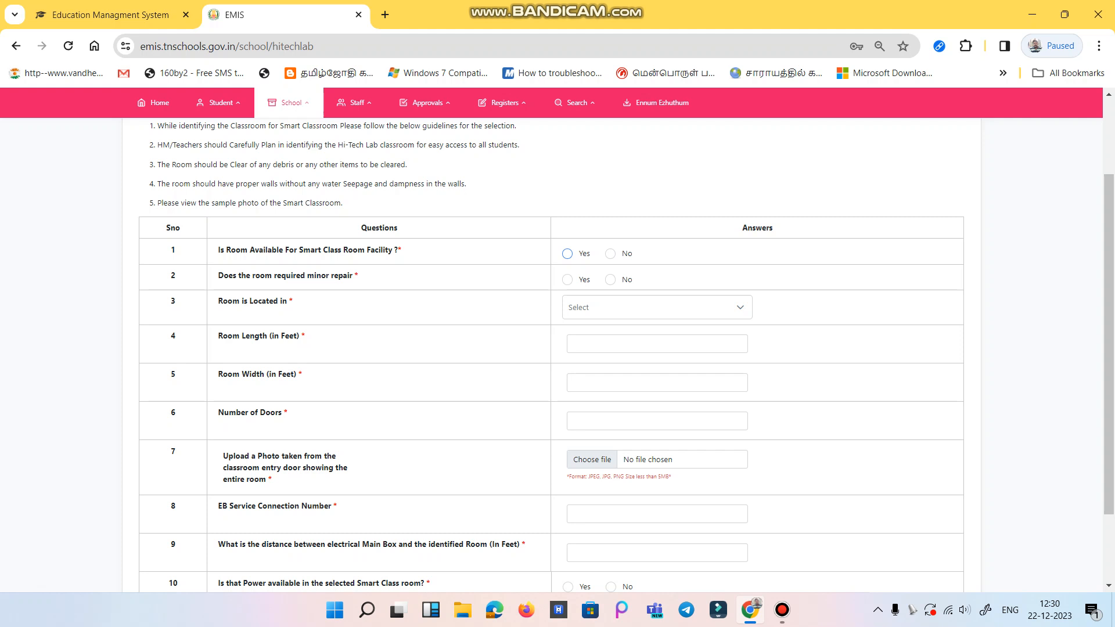
Answer No to smart classroom availability and examine the room challenge options and the damaged-room photo upload.
click(567, 254)
click(610, 254)
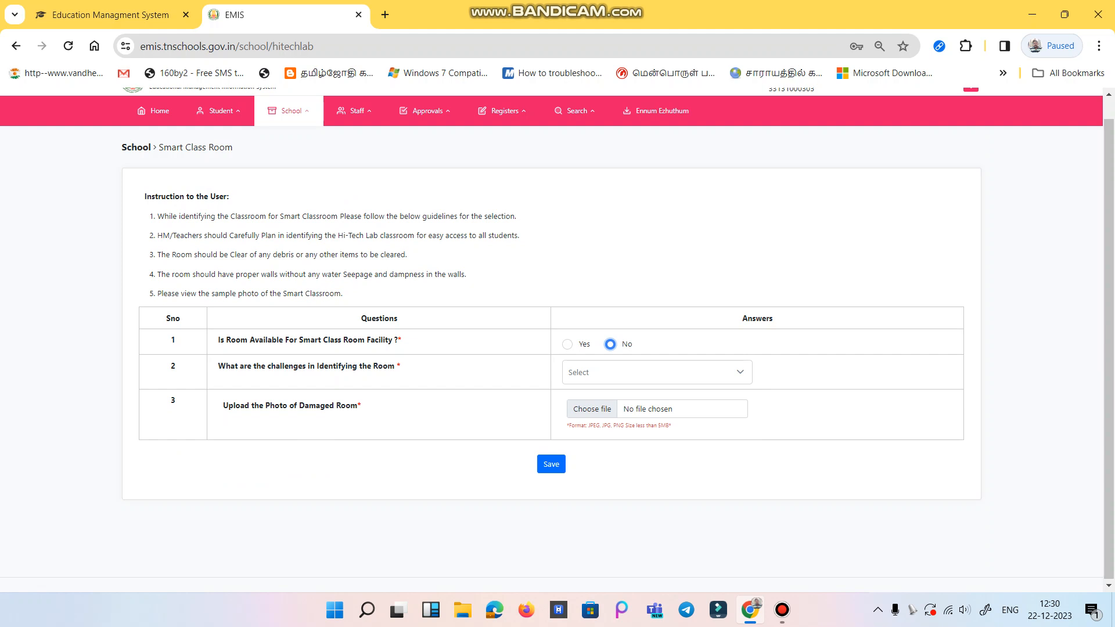
click(657, 373)
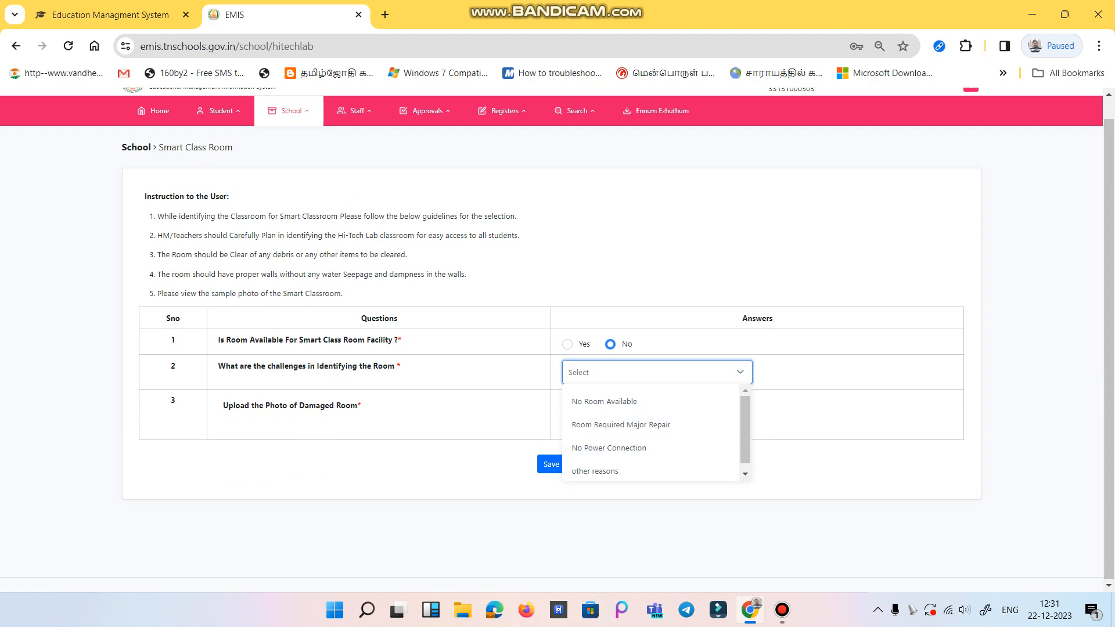
click(843, 459)
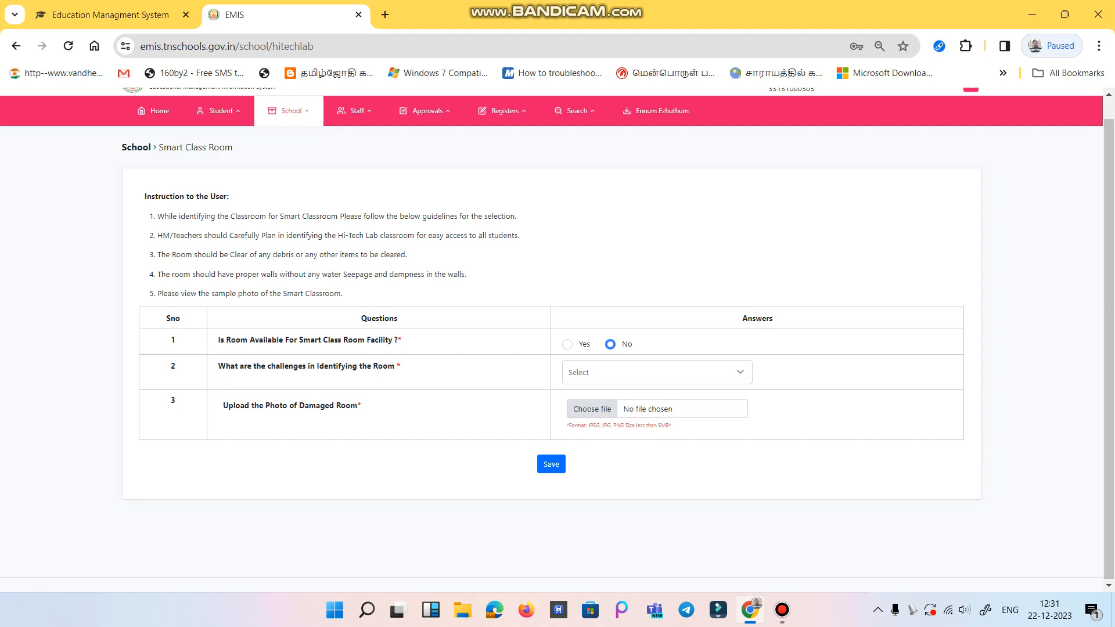
click(591, 409)
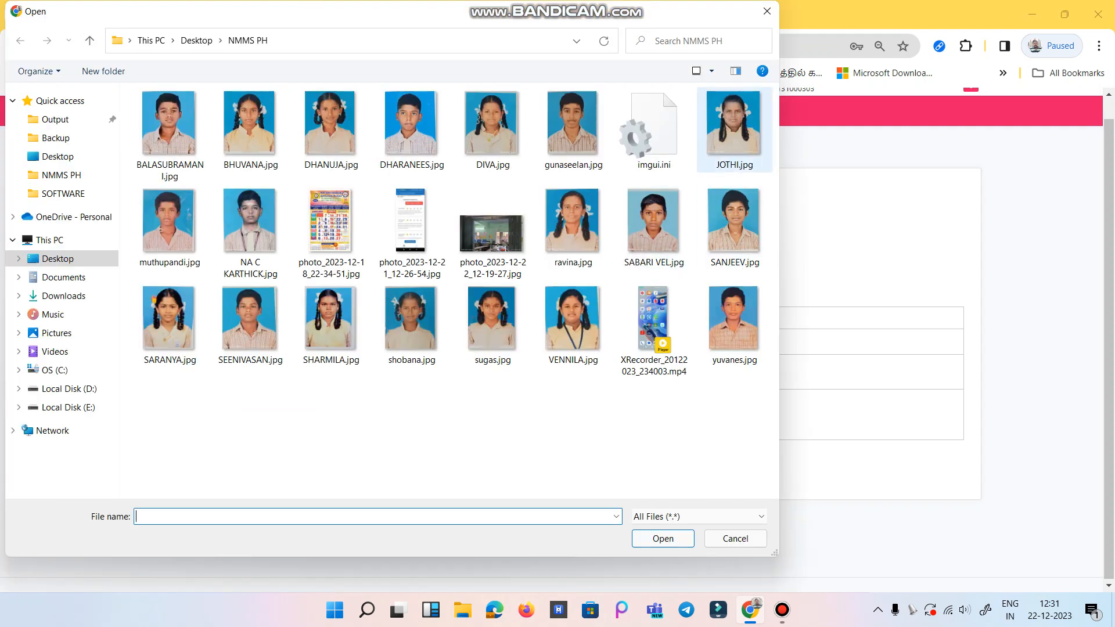
click(766, 11)
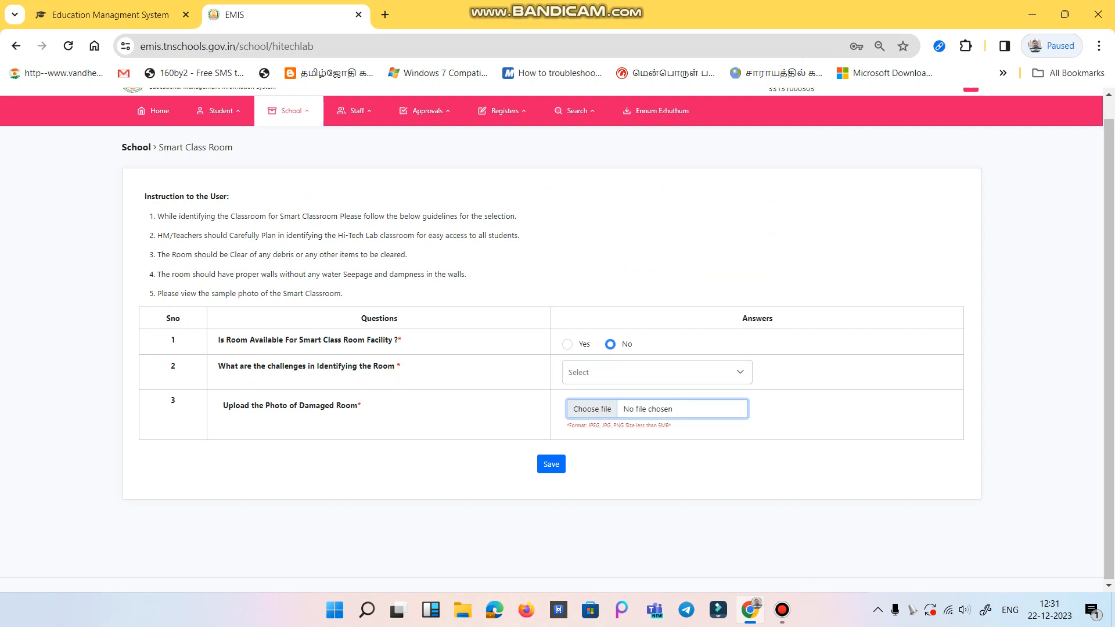
Answer Yes to room availability for the smart class facility and Yes to the room requiring minor repair.
click(567, 344)
scroll(568, 345, down, 3)
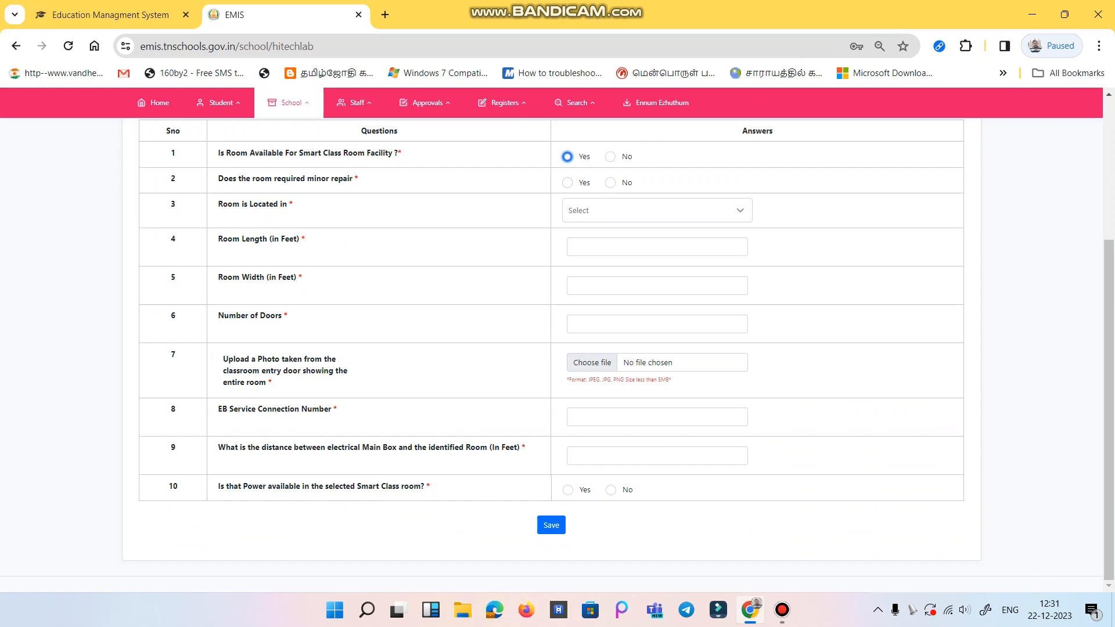
click(568, 183)
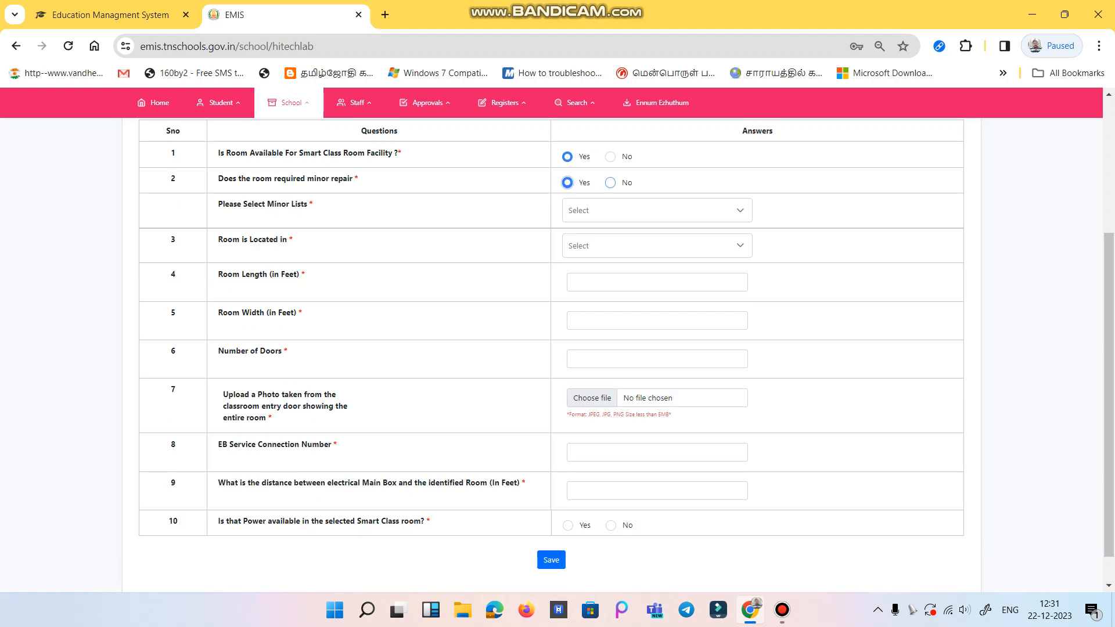
click(609, 182)
click(568, 182)
Select Entrance Door Damage and Door Lock repair required as the minor repairs.
click(656, 210)
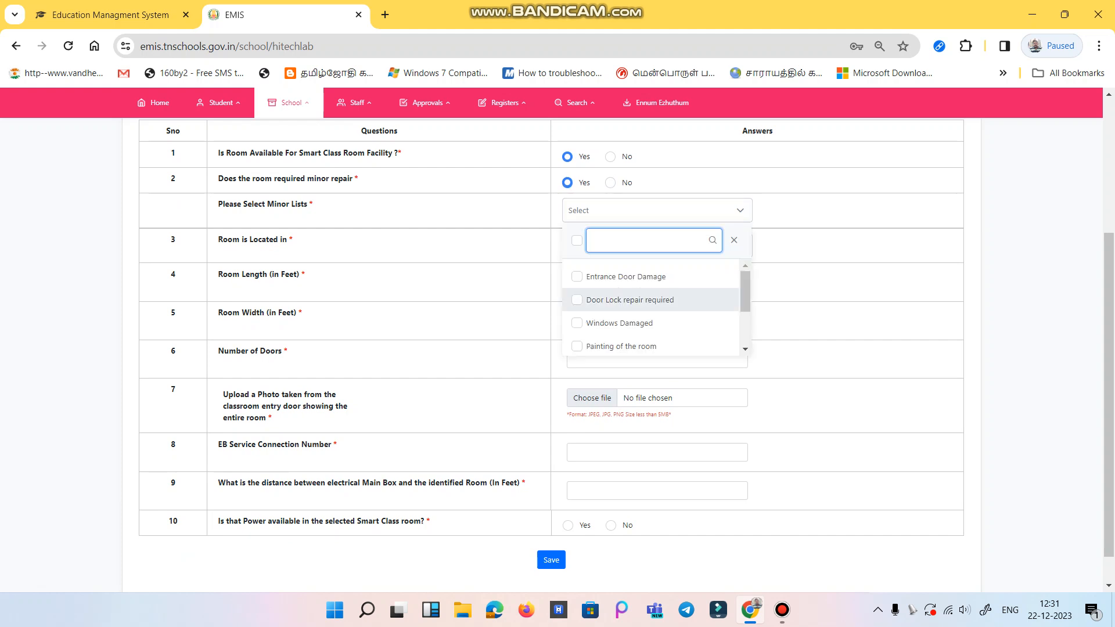
click(577, 276)
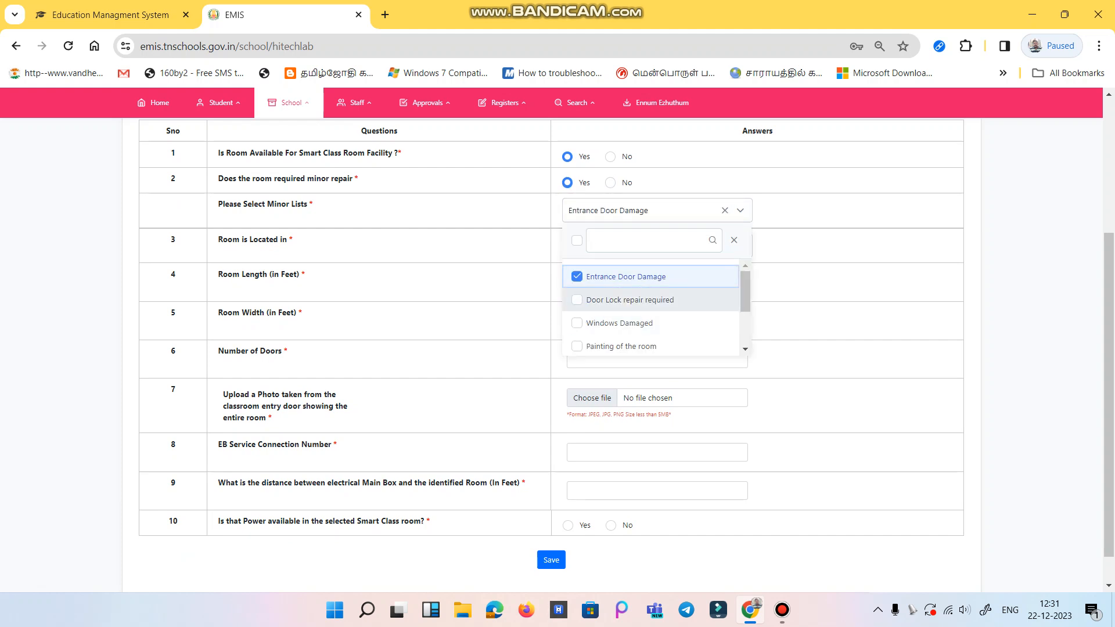
click(577, 300)
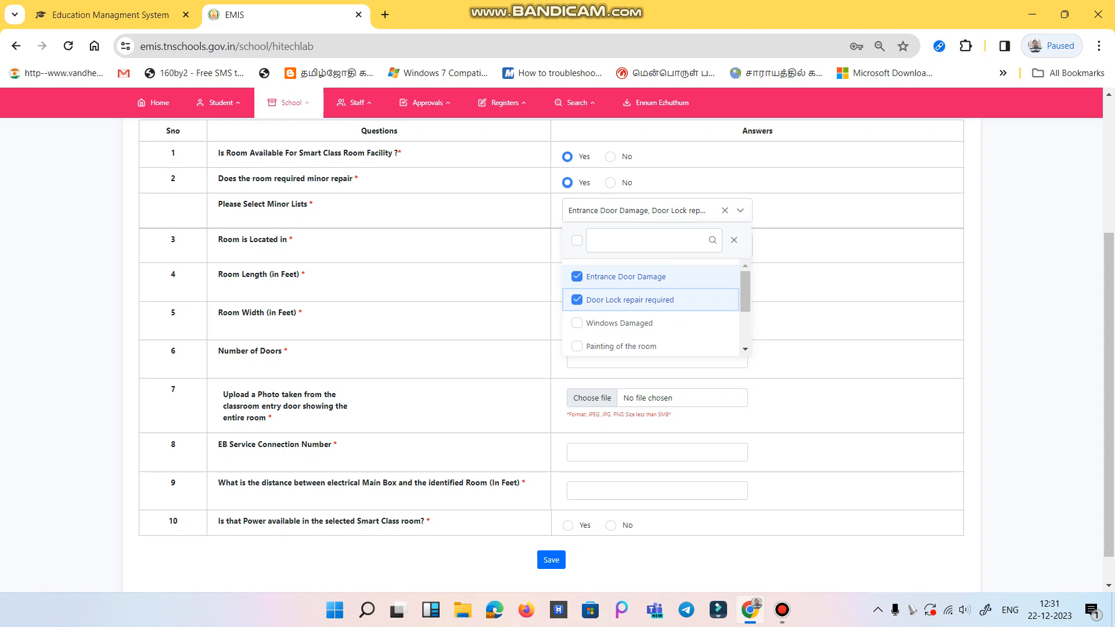
click(735, 240)
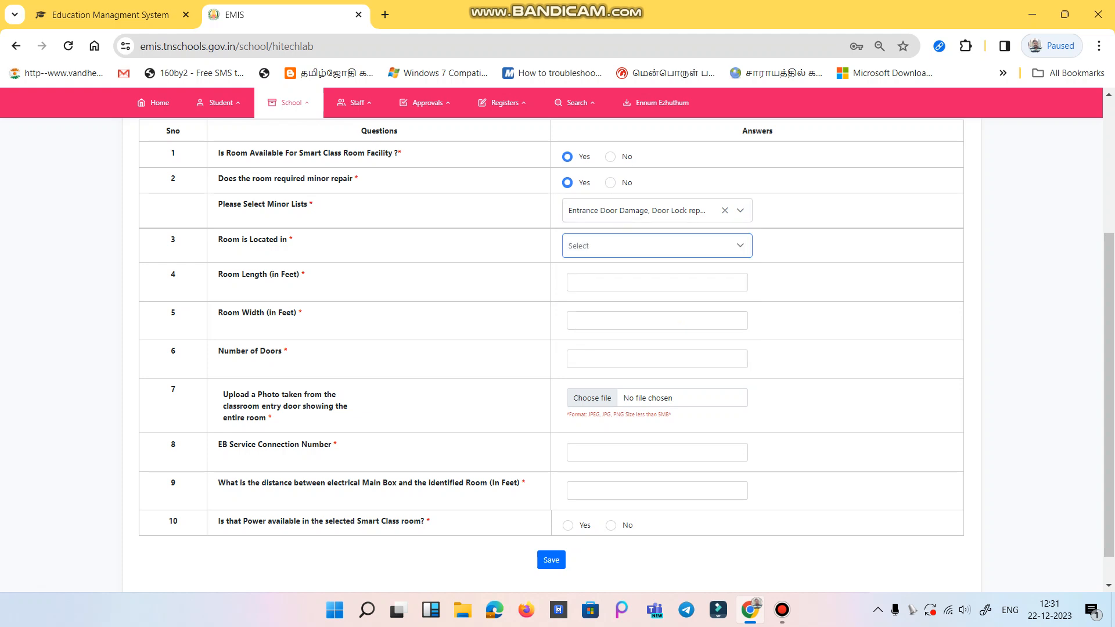
Set the room's location to Ground Floor and its length to 15 feet.
click(739, 245)
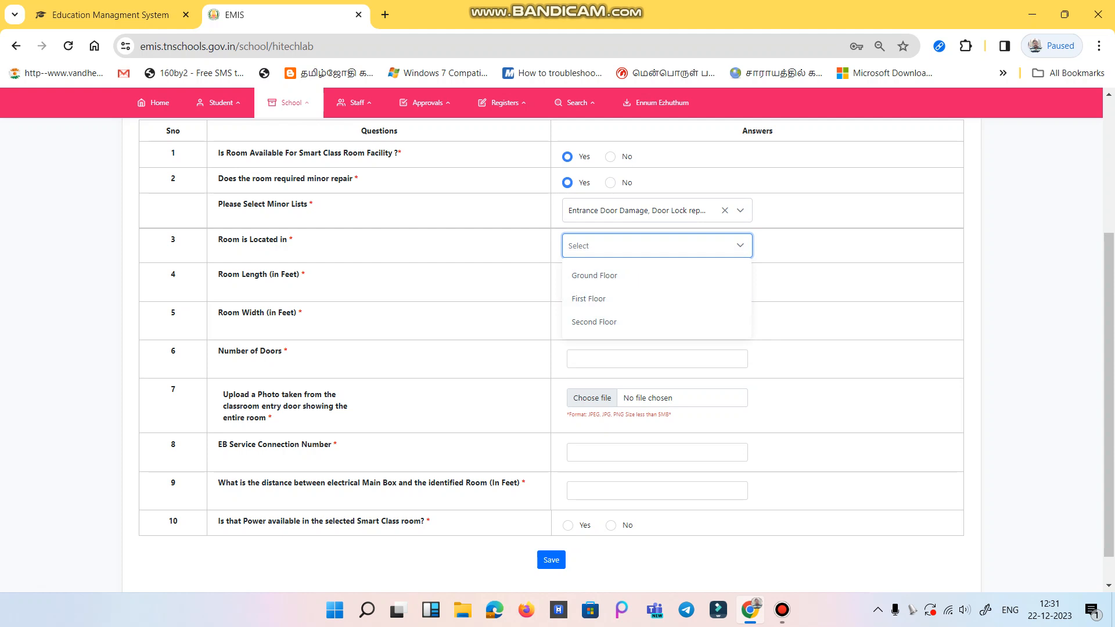
click(594, 275)
click(609, 282)
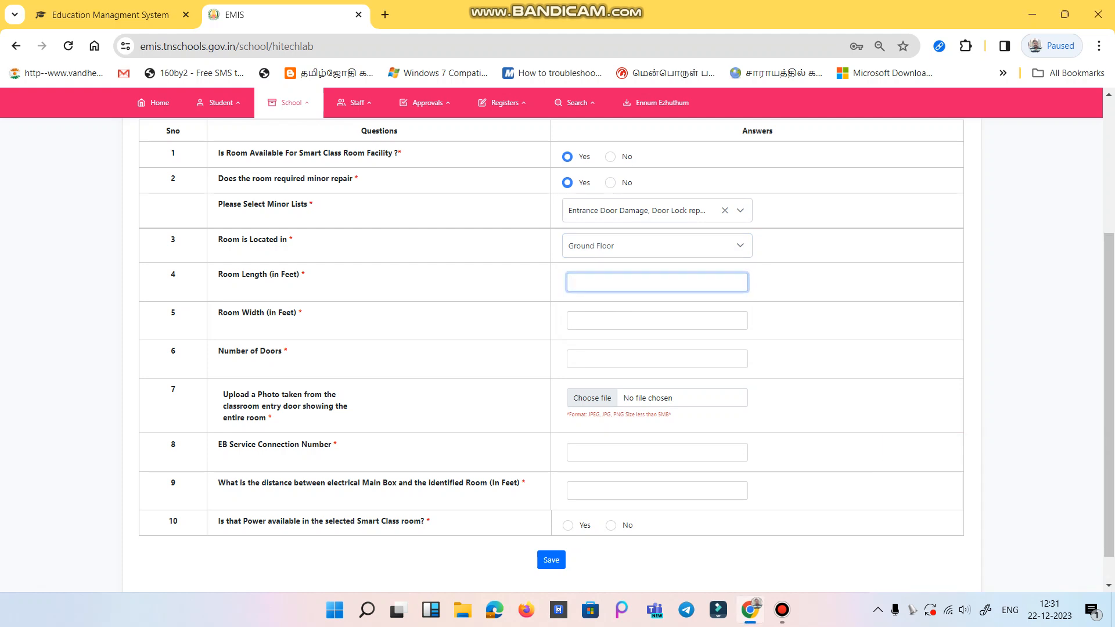
text(2)
key(BackSpace)
text(15)
Set the room width to 10 feet and the number of doors to 1.
click(573, 321)
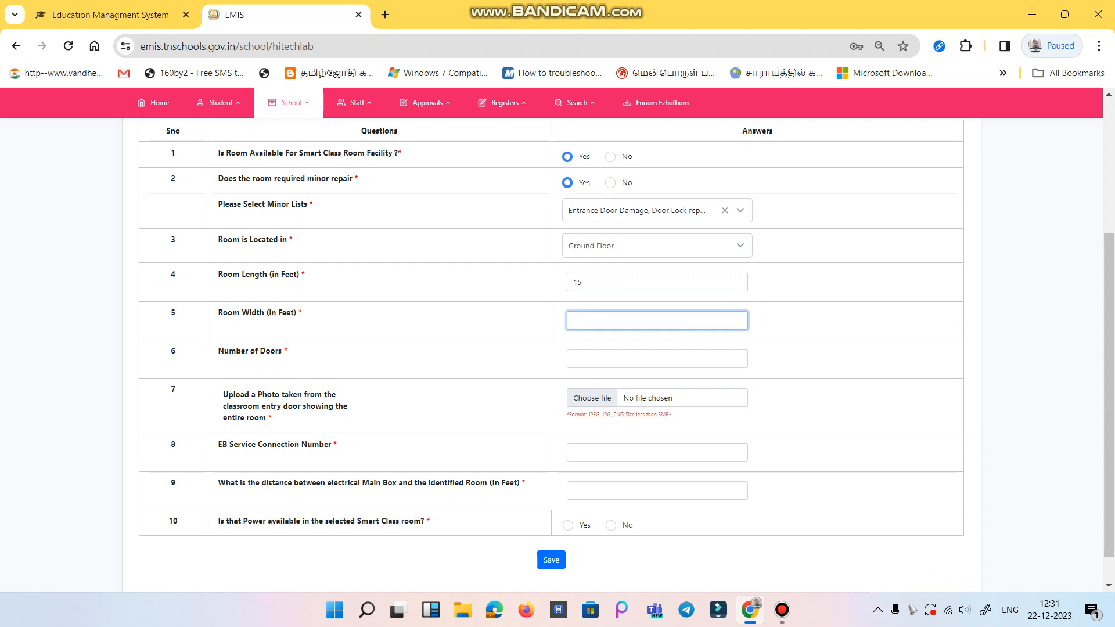
text(10)
click(573, 359)
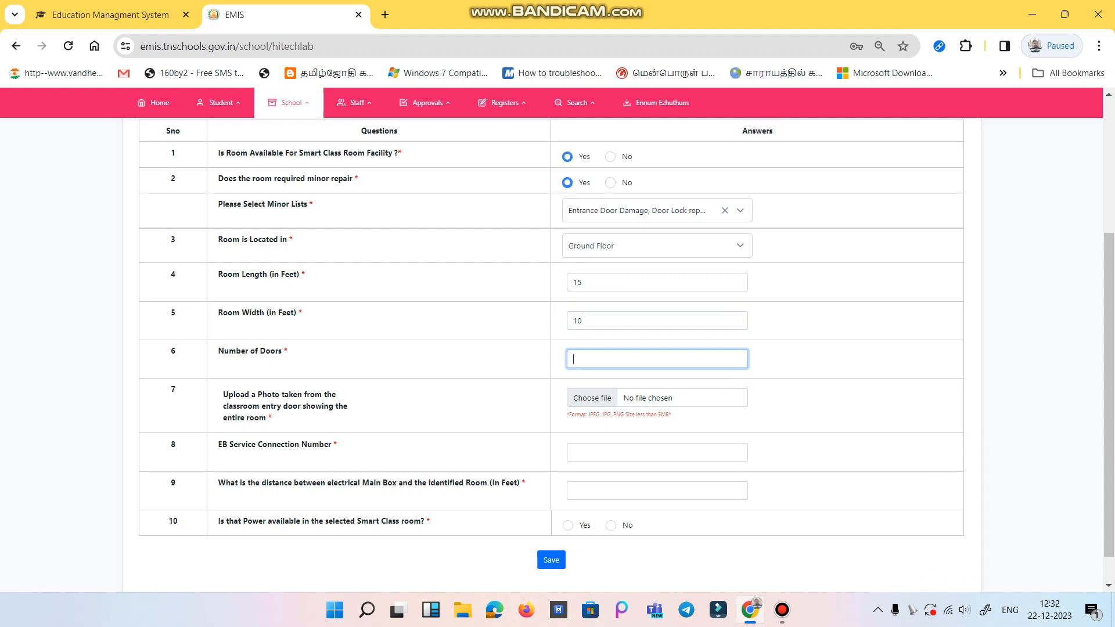
text(1)
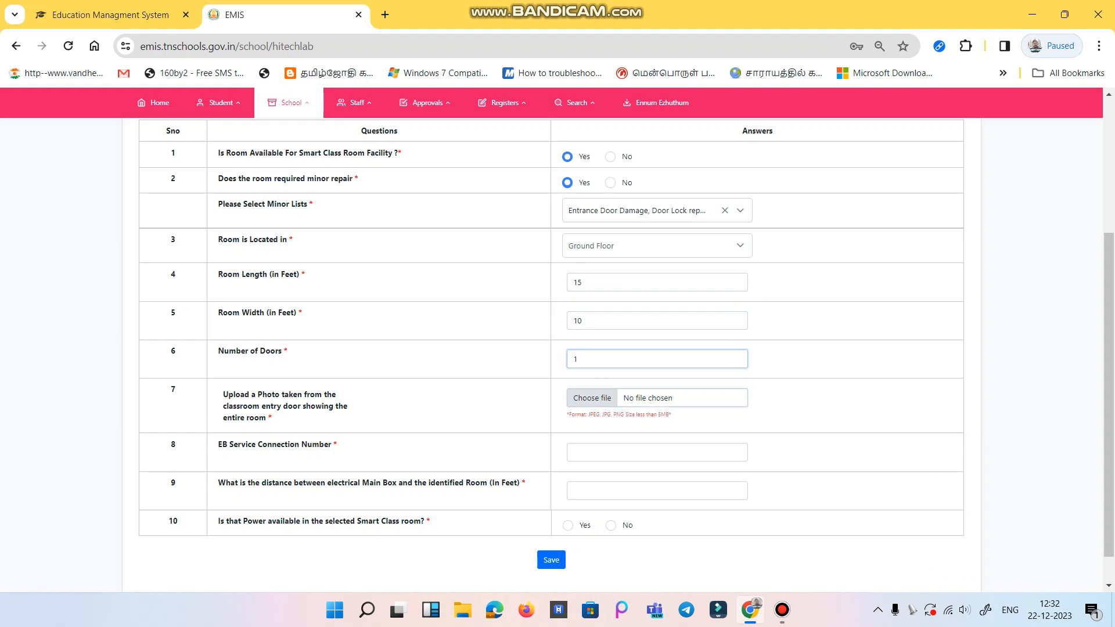
Attach photo_2023-12-22_12-19-27.jpg as the classroom entry door photo and preview the image.
click(591, 398)
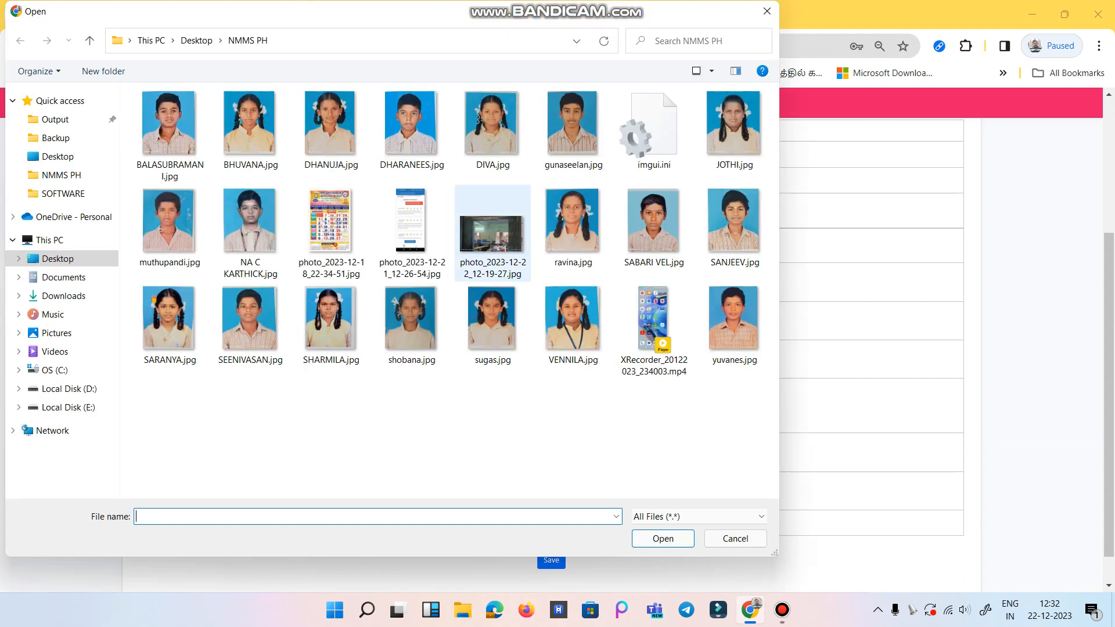
click(493, 234)
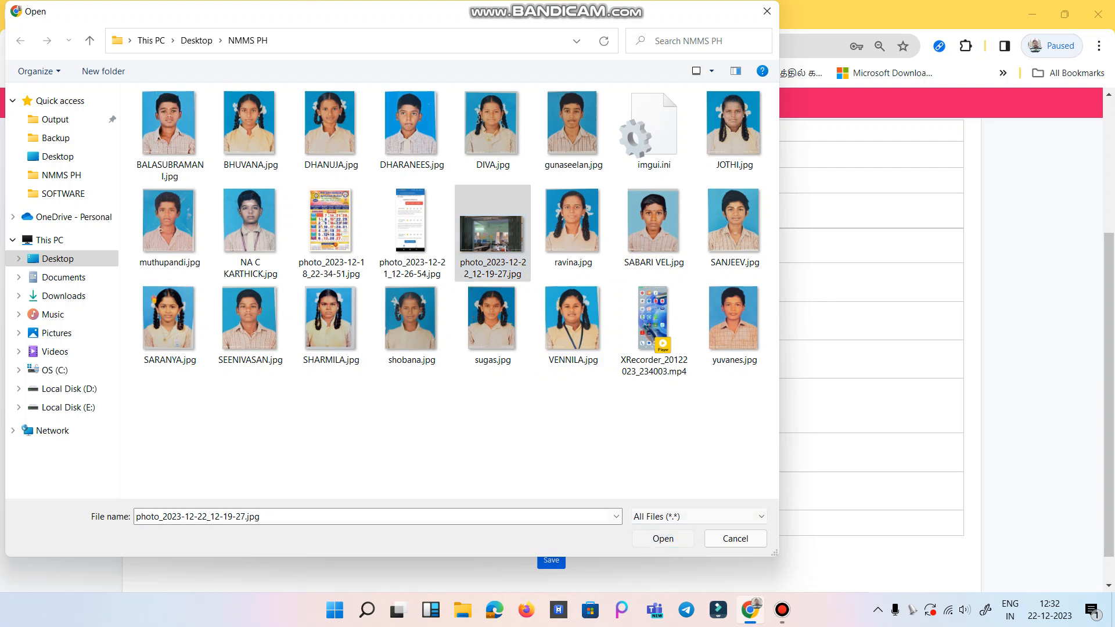
click(663, 538)
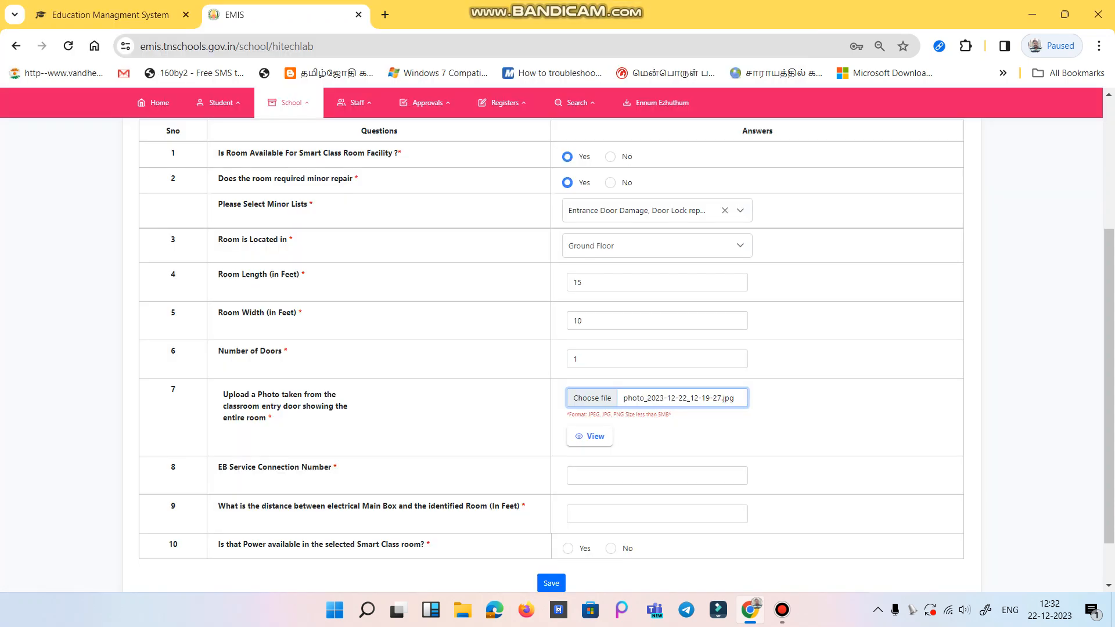
click(589, 436)
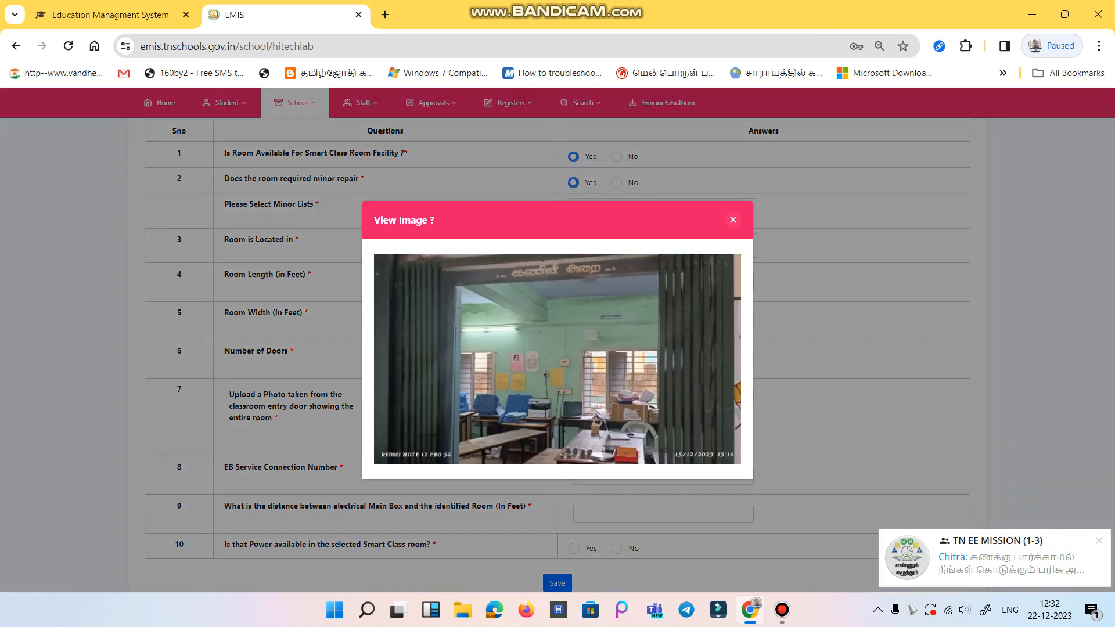
click(733, 219)
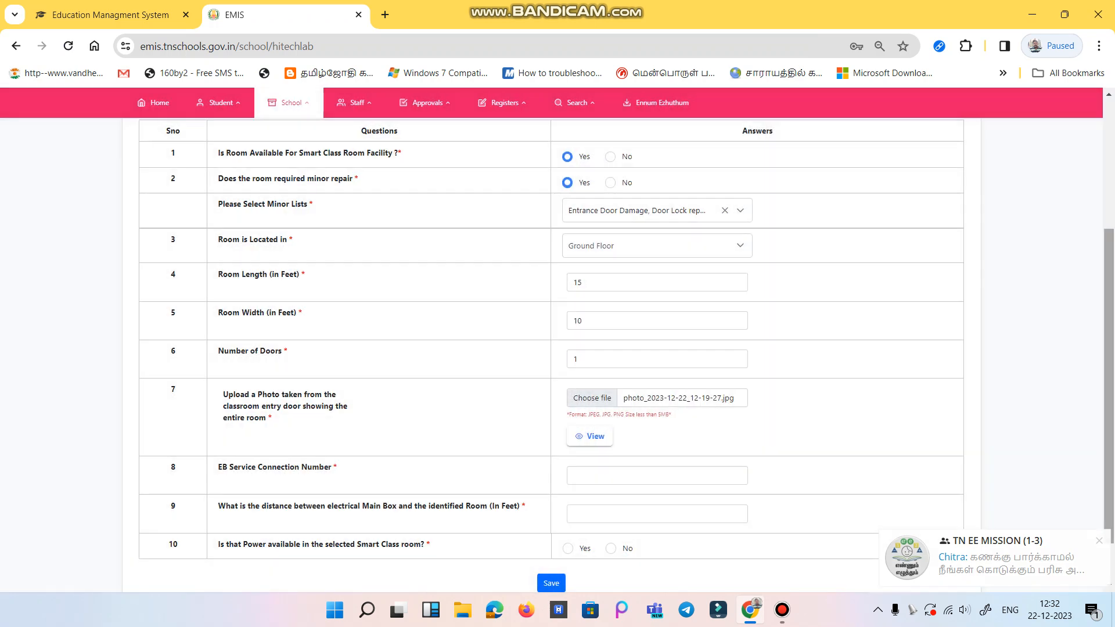
Enter the school's EB service connection number for question 8.
scroll(552, 348, down, 1)
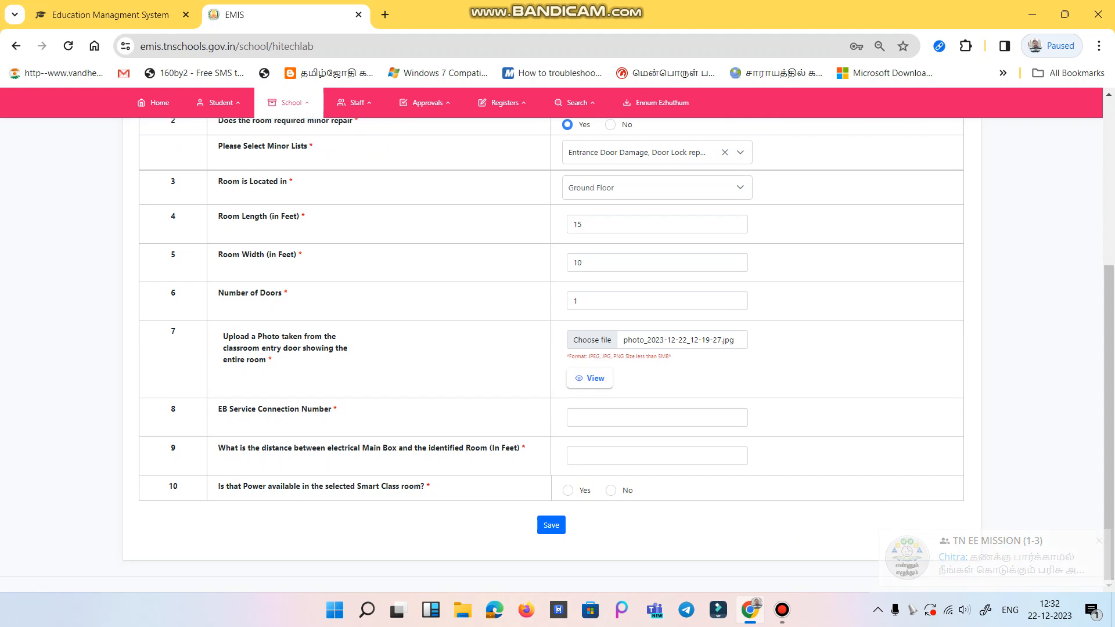
click(633, 418)
text(sc)
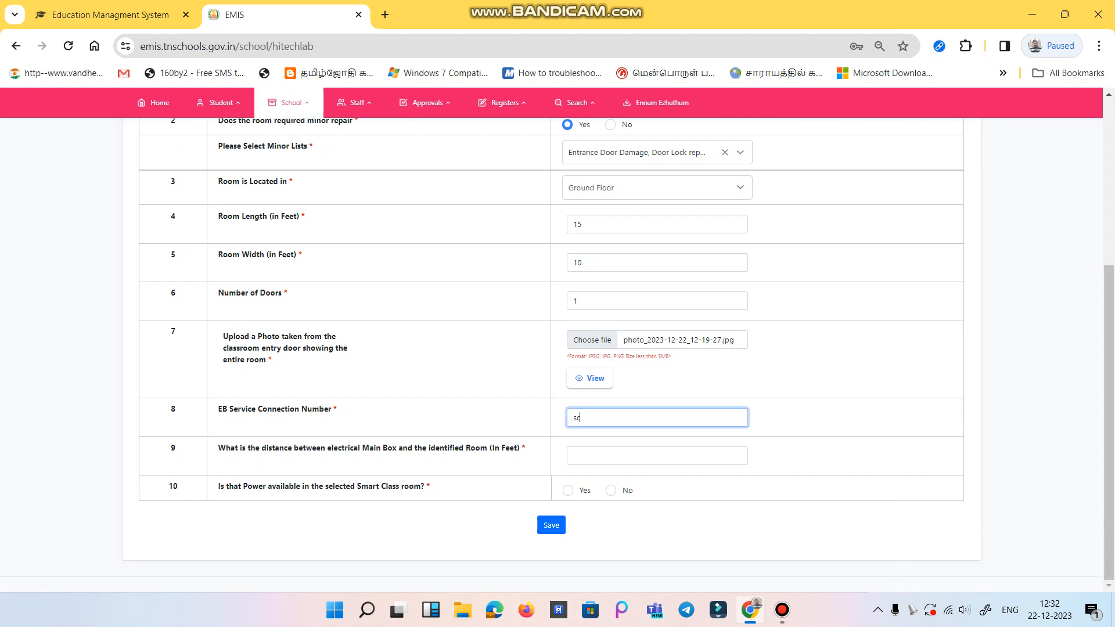
text( 884)
Set the distance between the electrical main box and the room to 15 feet and mark power as available.
click(633, 456)
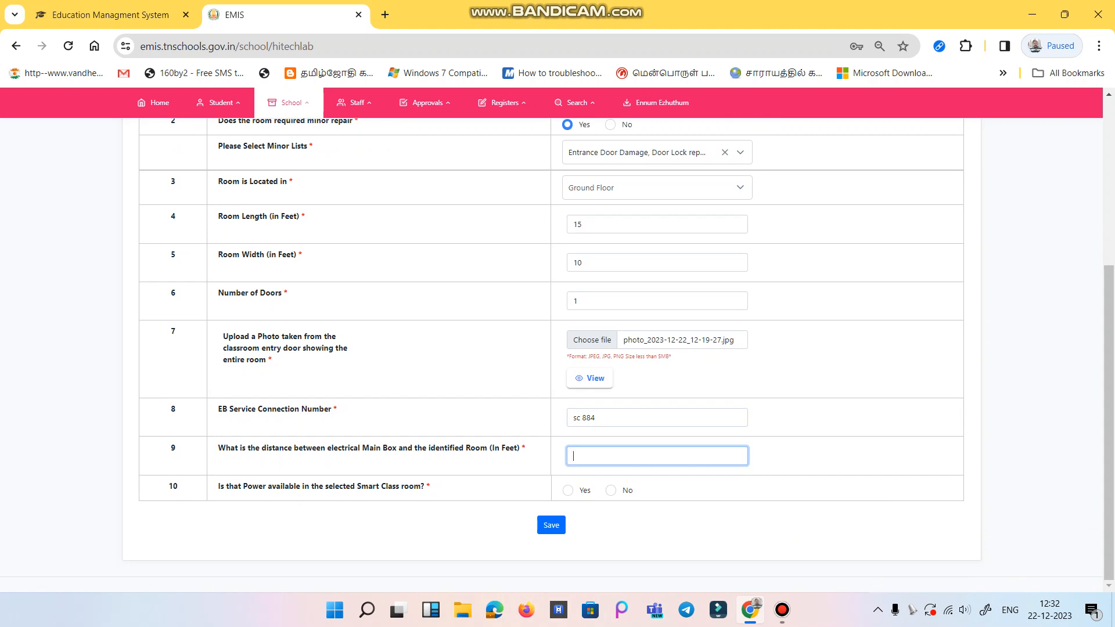
text(15)
key(Tab)
click(568, 491)
Switch power availability to No to view the power connection challenge options, and set it back to Yes.
key(Right)
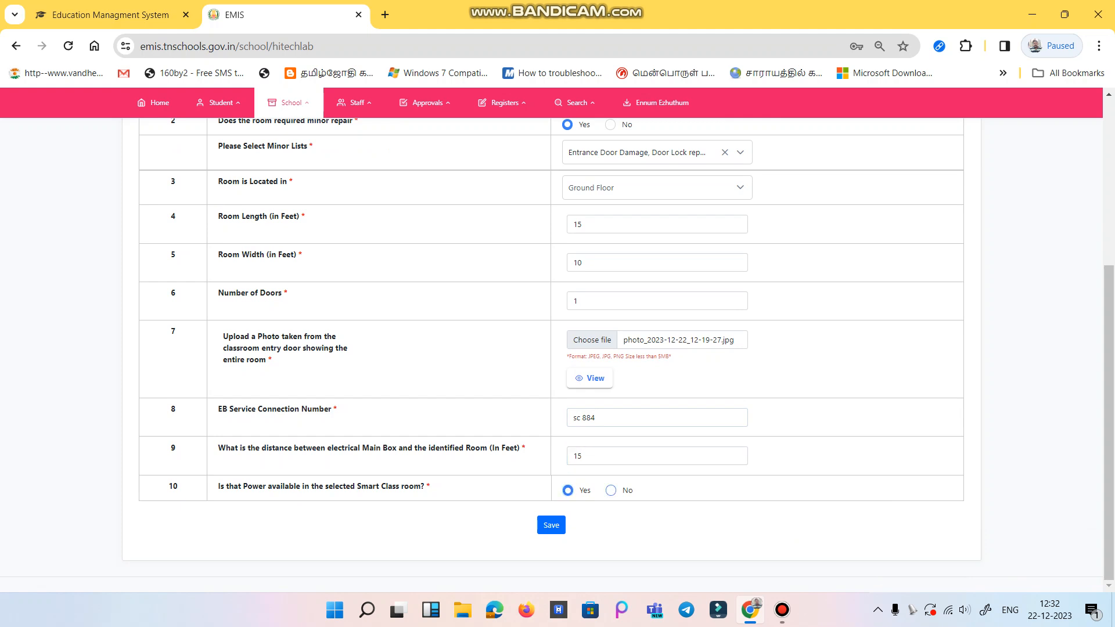
key(Tab)
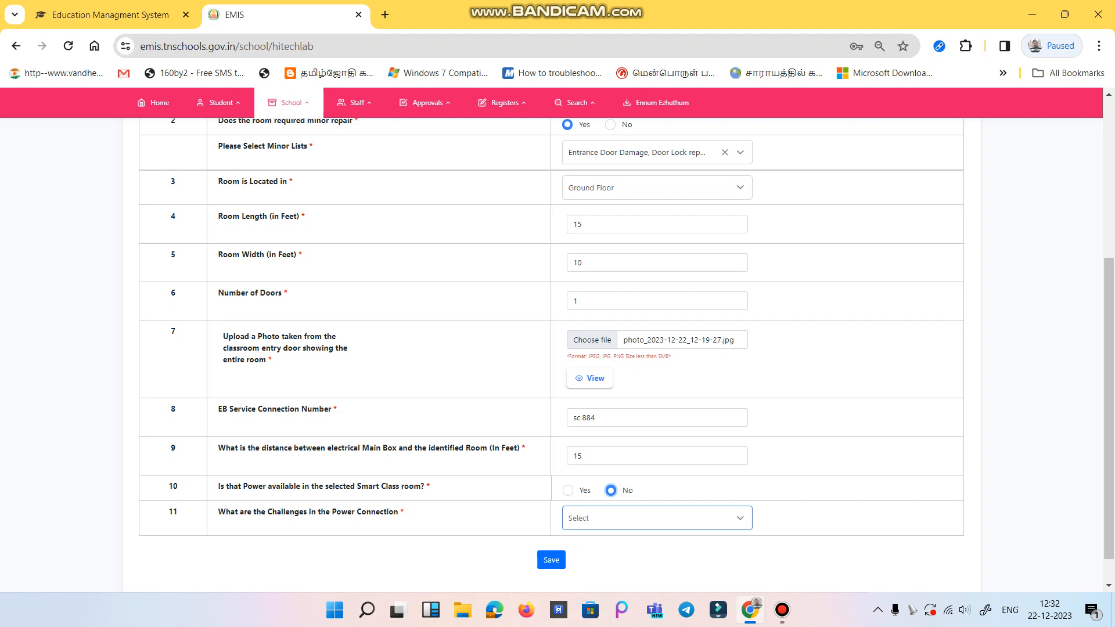
click(657, 518)
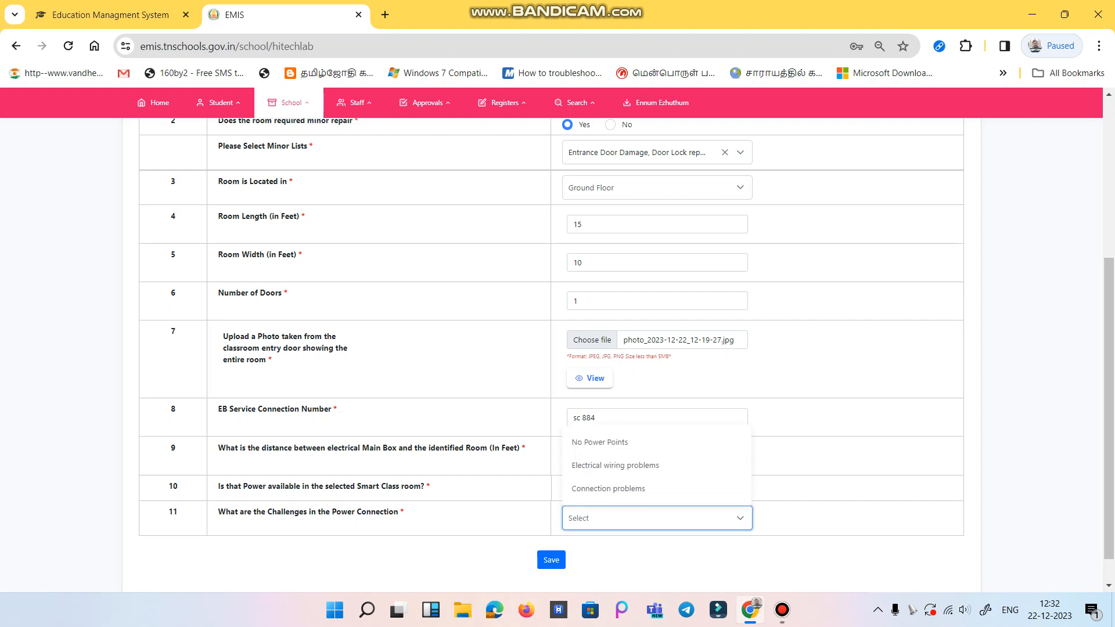
click(657, 518)
click(568, 491)
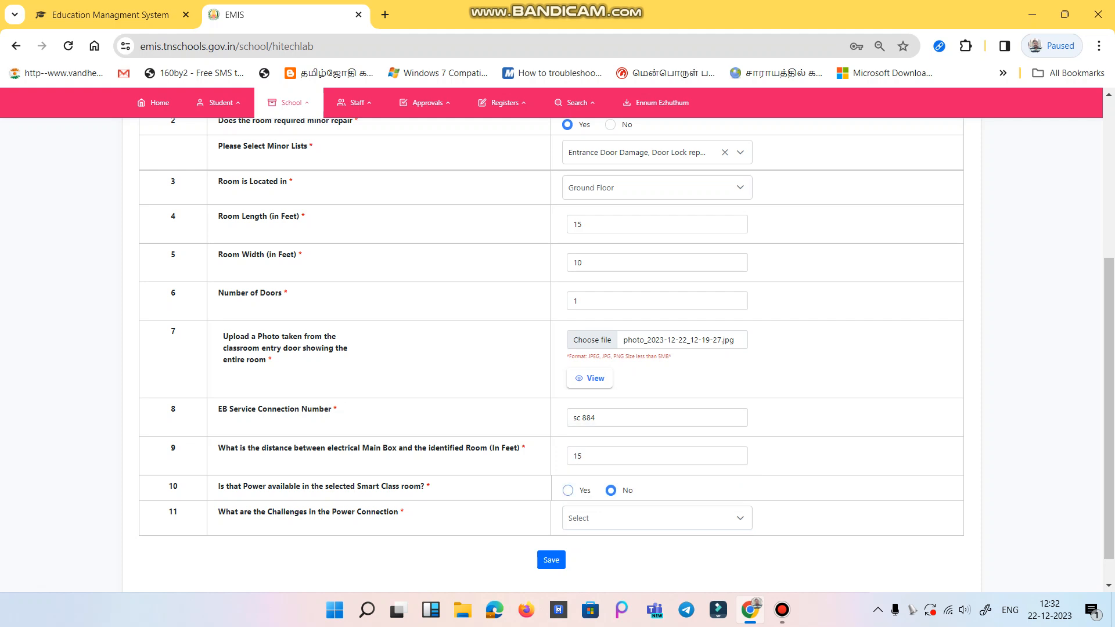
click(569, 490)
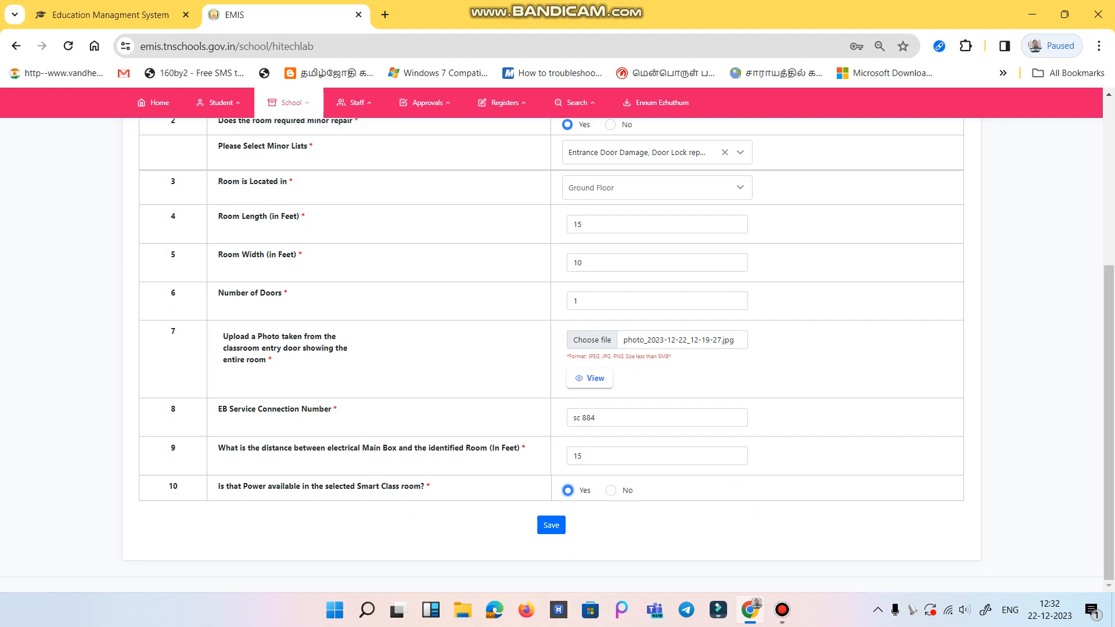
scroll(551, 348, up, 5)
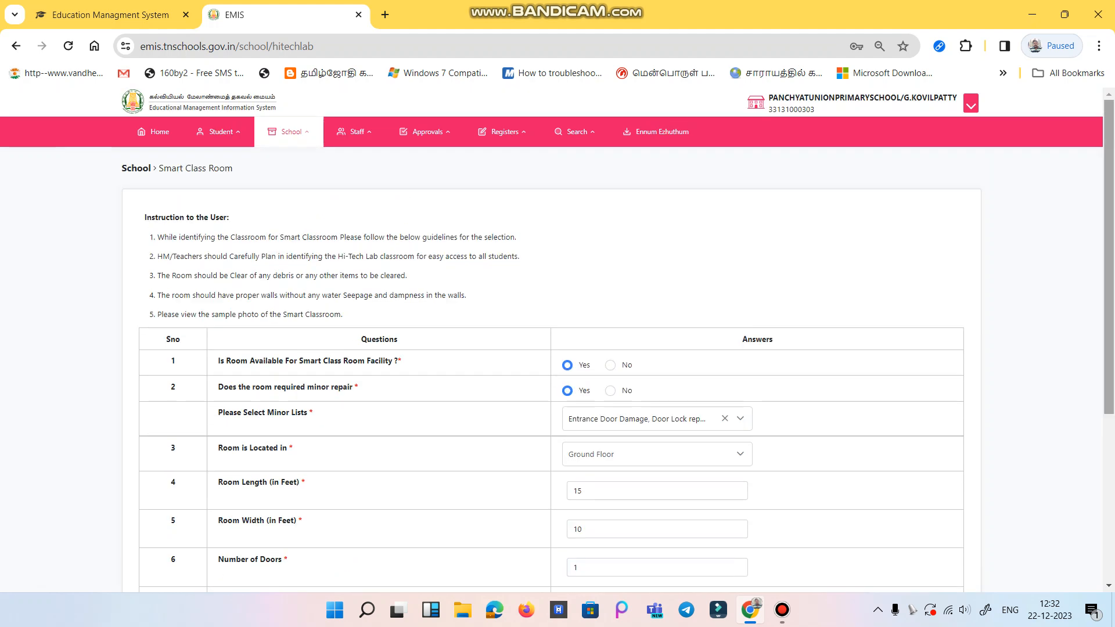